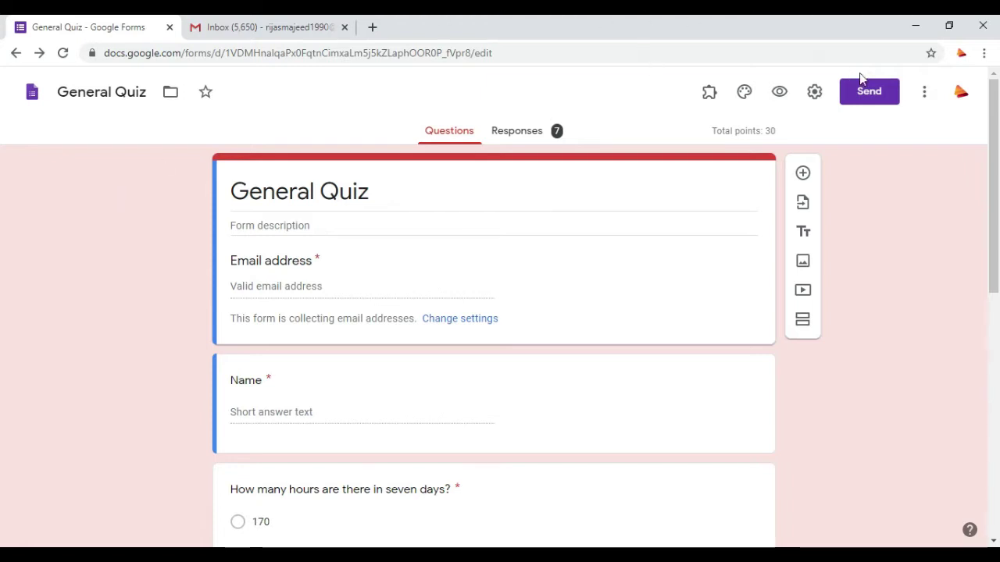
# Step: Install the Certify'em add-on from the G Suite Marketplace, authorise it with the Google account, and return to the form
pyautogui.click(924, 91)
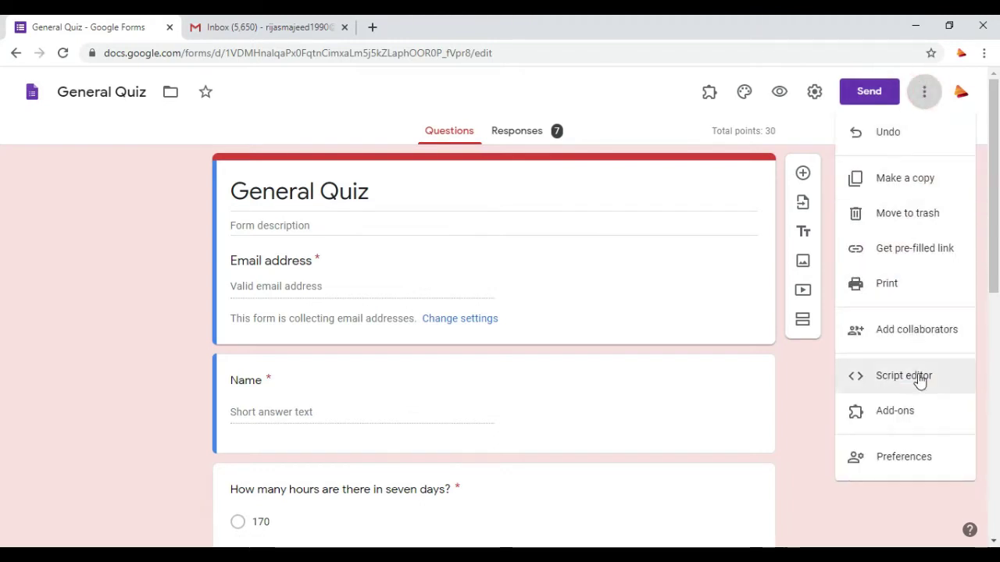
pyautogui.click(898, 412)
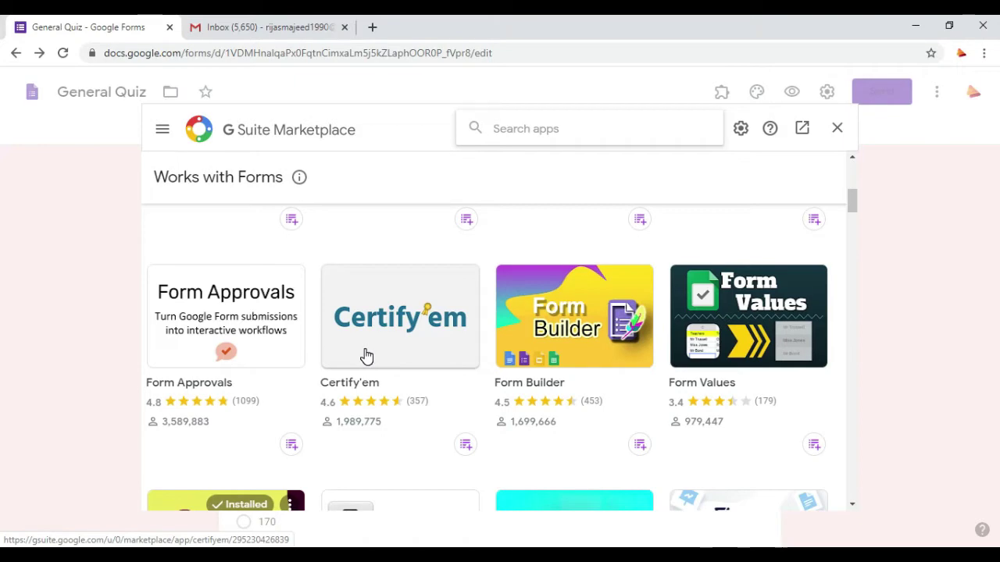
pyautogui.click(366, 357)
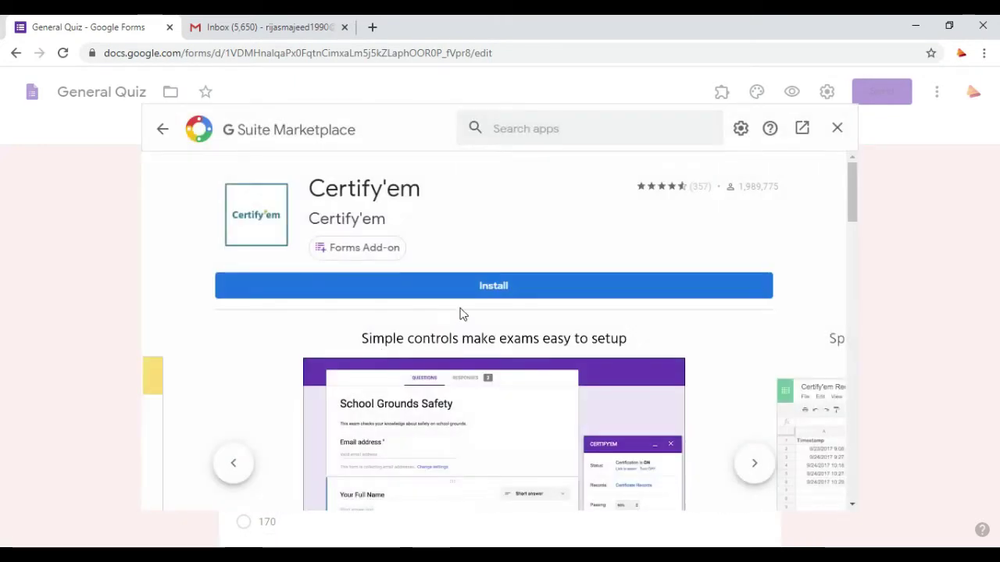
pyautogui.click(475, 297)
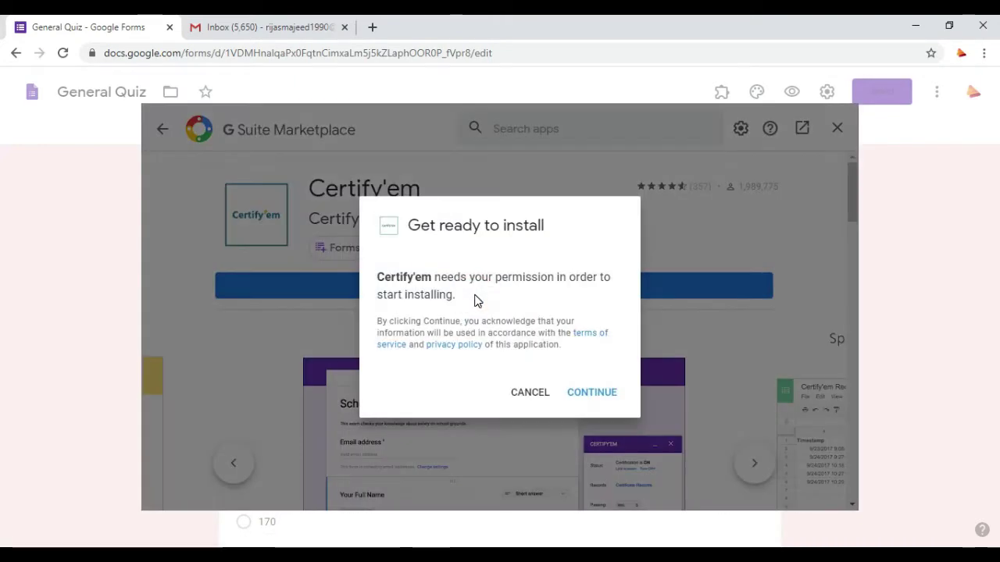
pyautogui.click(590, 393)
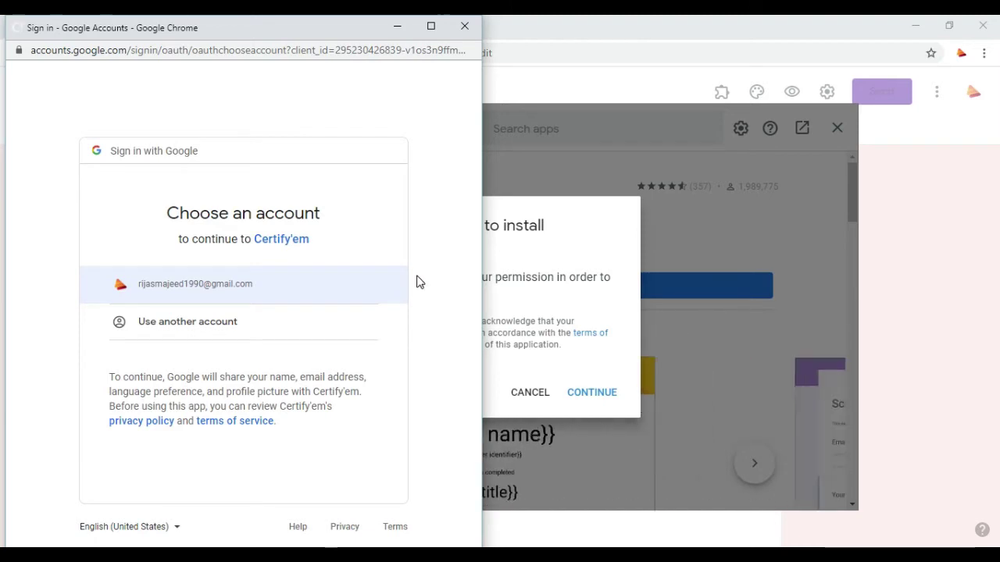
pyautogui.click(323, 285)
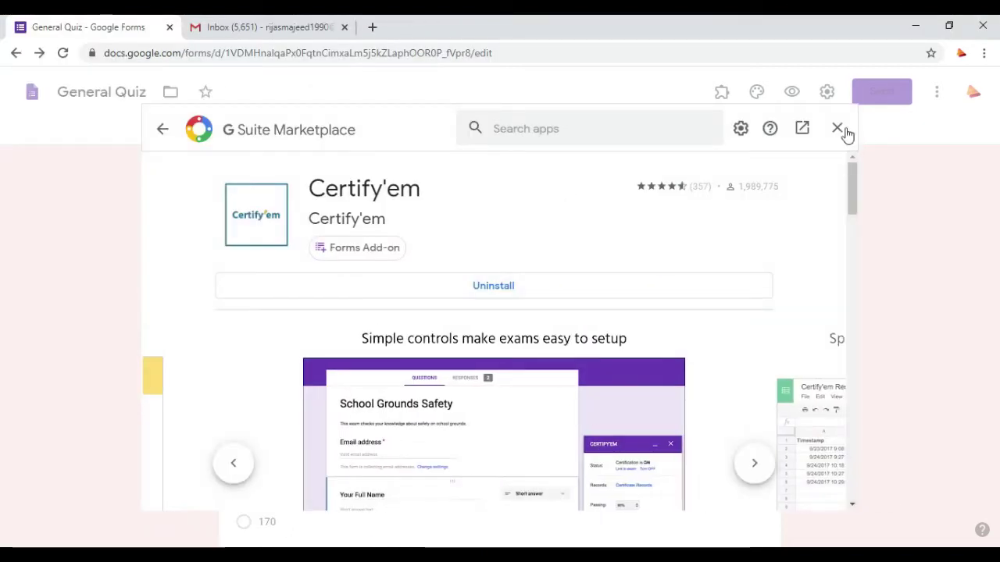
pyautogui.click(836, 127)
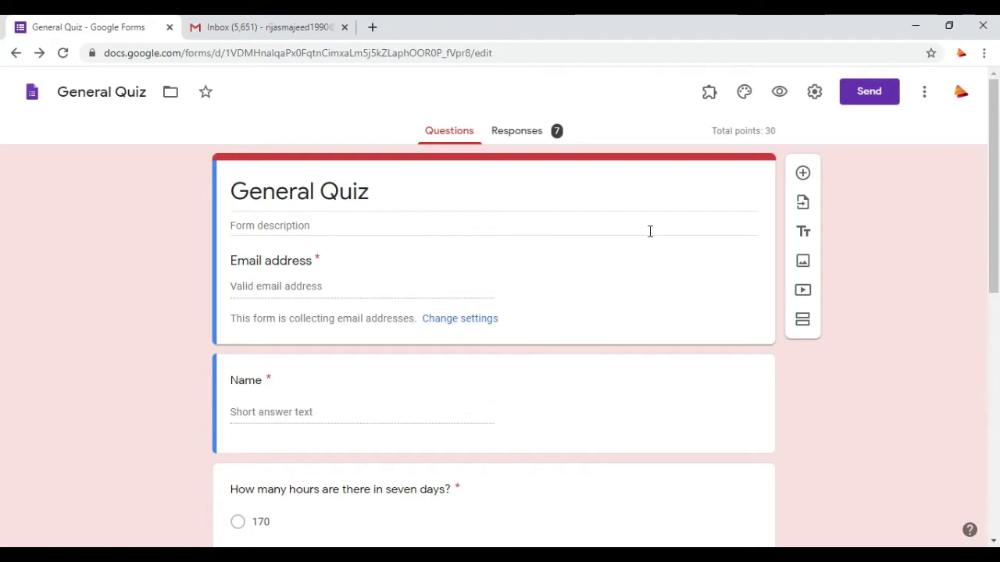
# Step: Launch the Certify'em add-on for the General Quiz form and show its certification controls
pyautogui.click(709, 93)
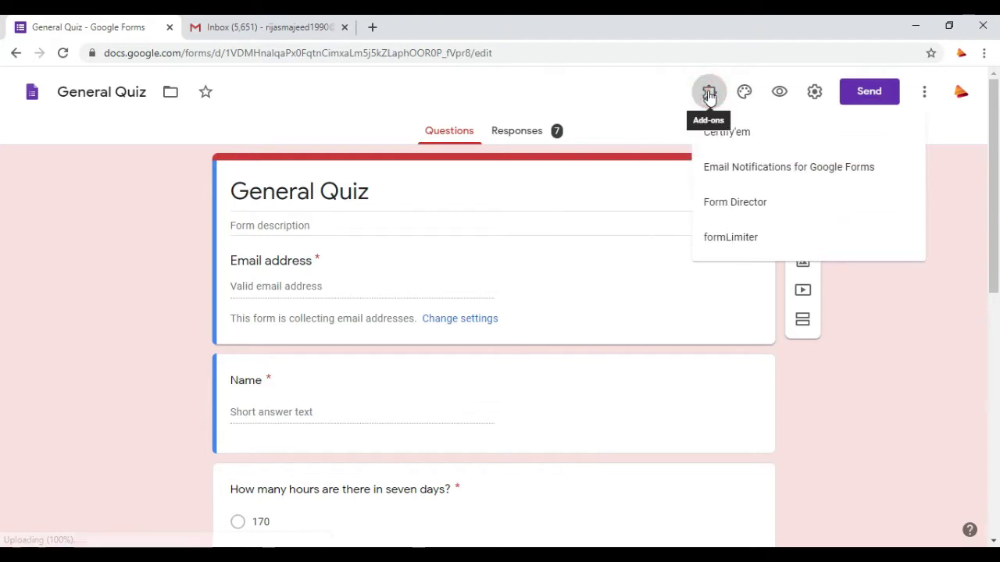
pyautogui.click(728, 142)
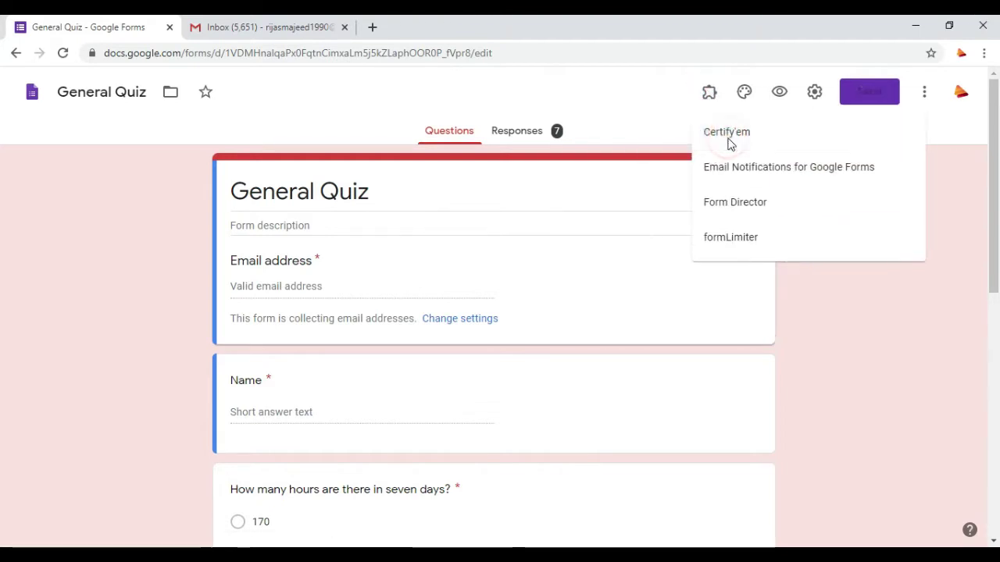
pyautogui.click(530, 159)
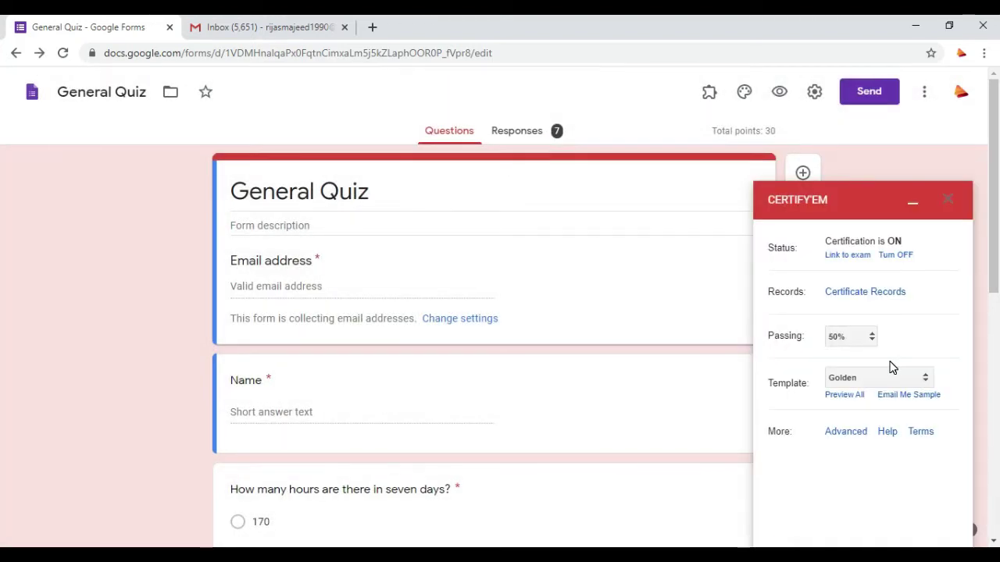
pyautogui.doubleClick(771, 337)
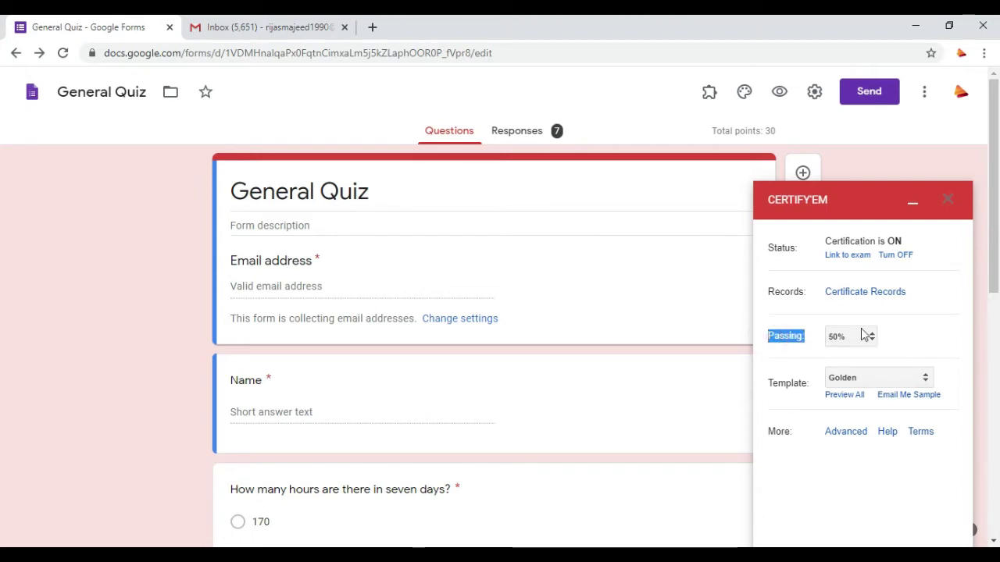
pyautogui.click(776, 305)
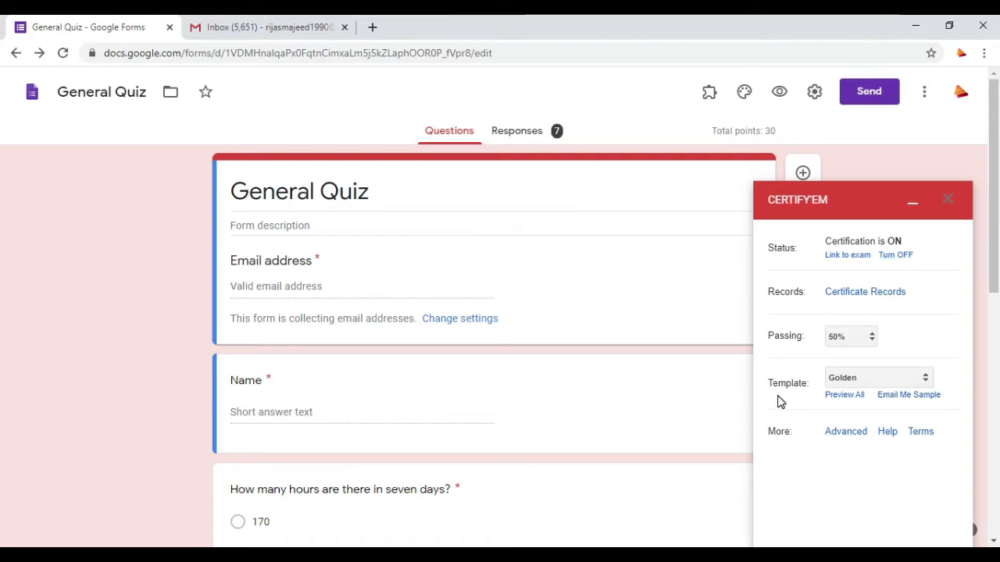
# Step: Review the available certificate template choices, preview all the designs on the Certify'em site, and return to the quiz form
pyautogui.click(927, 382)
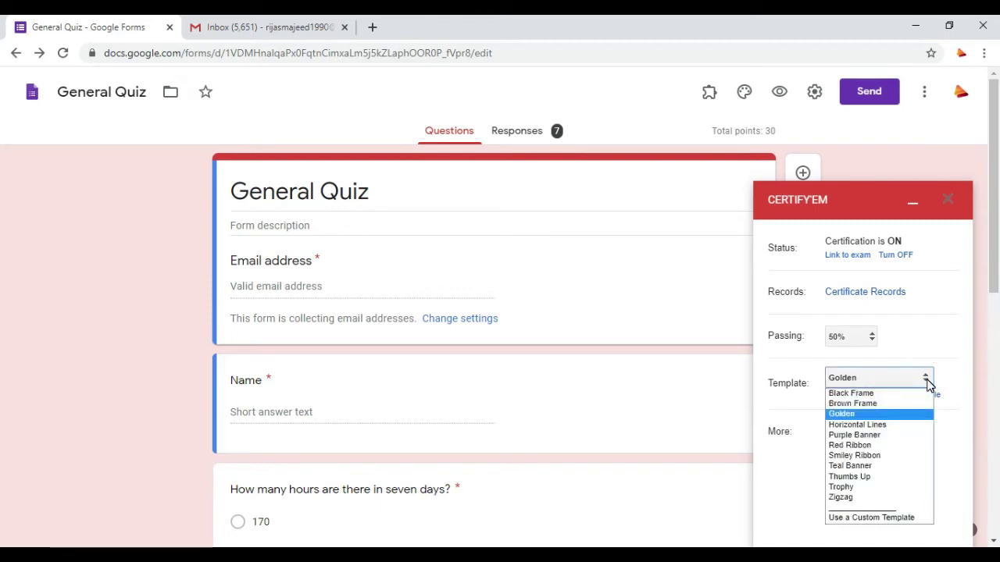
pyautogui.click(930, 338)
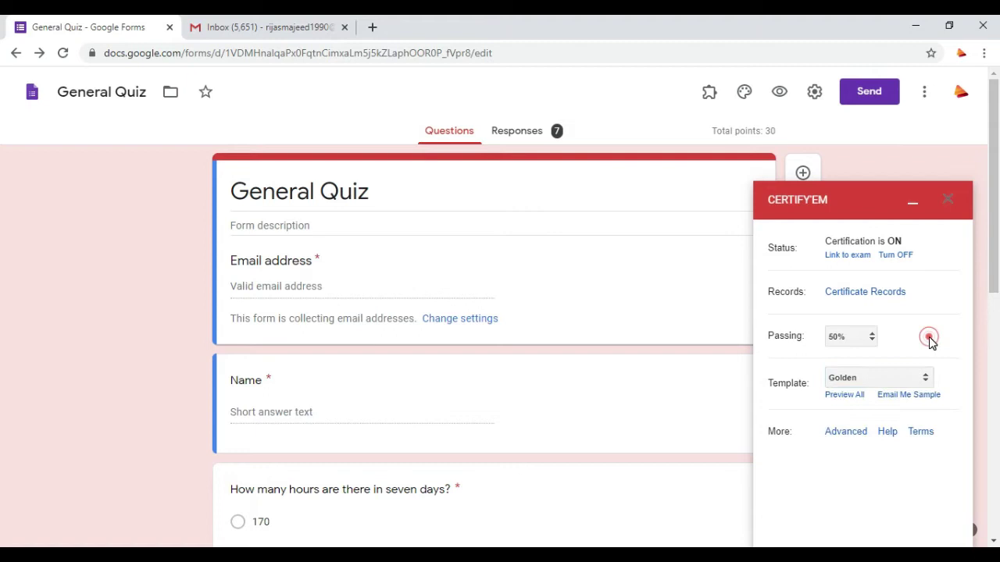
pyautogui.click(837, 395)
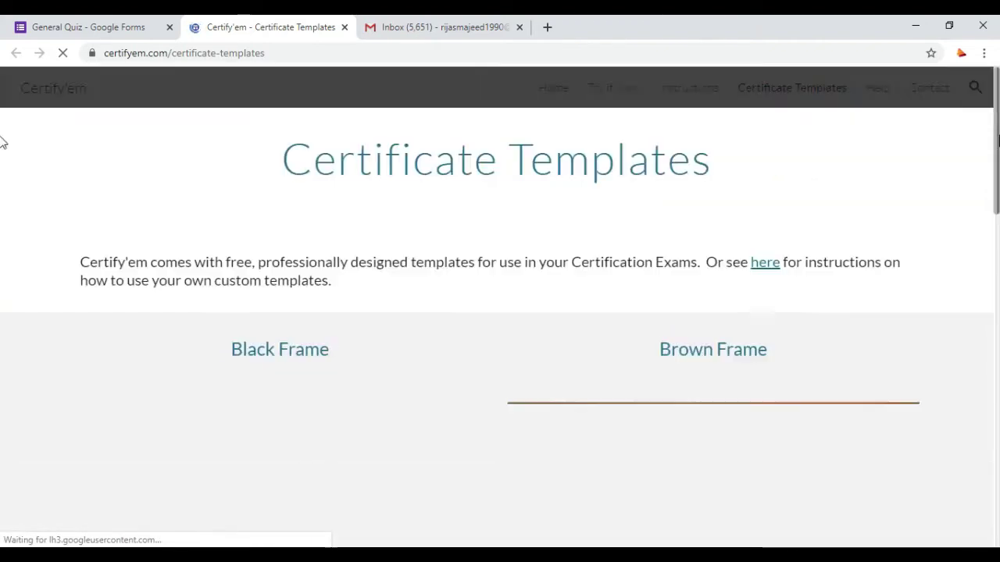
pyautogui.moveTo(997, 138); pyautogui.dragTo(996, 334)
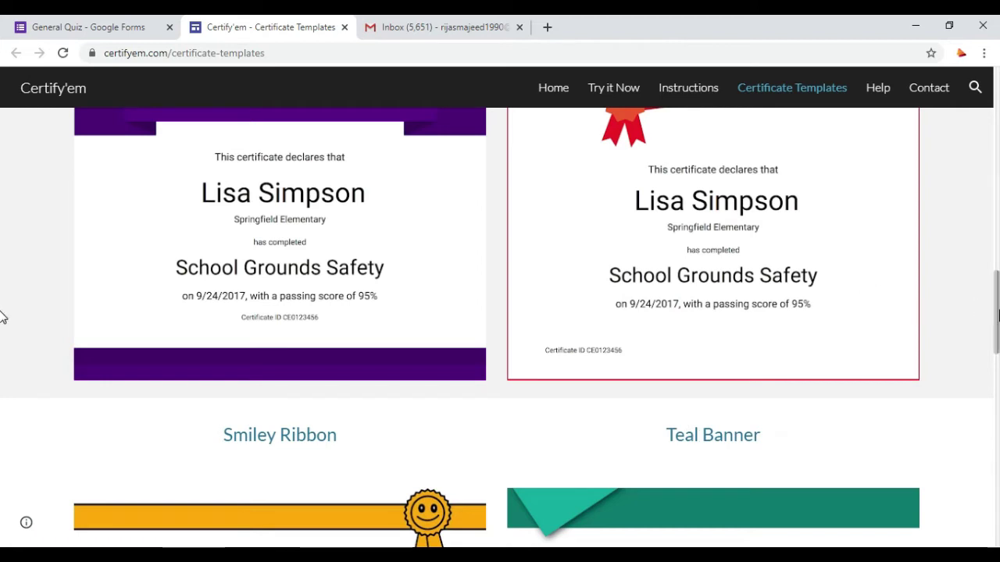
pyautogui.click(52, 25)
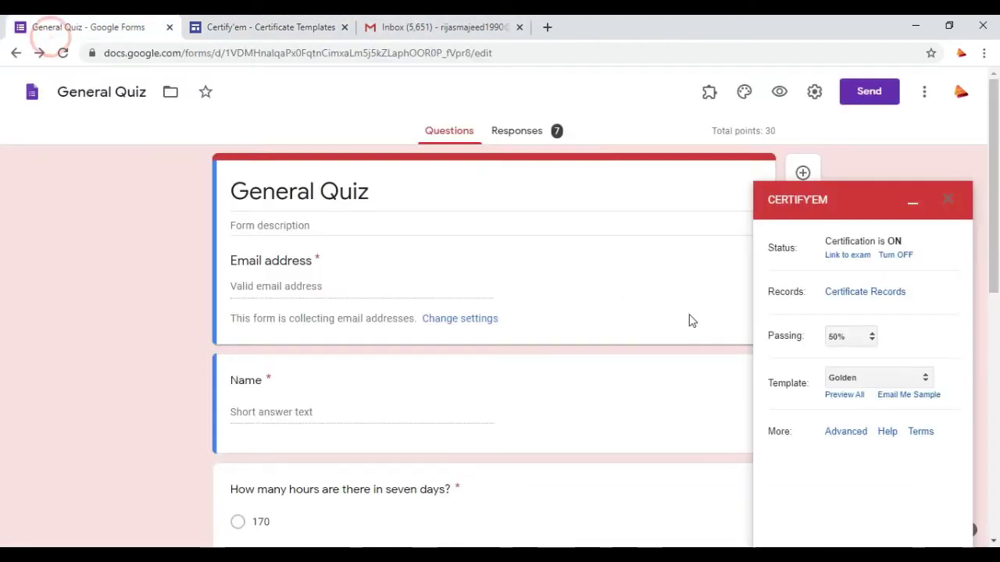
# Step: Set the quiz's certificate template to Teal Banner
pyautogui.click(926, 378)
pyautogui.click(880, 465)
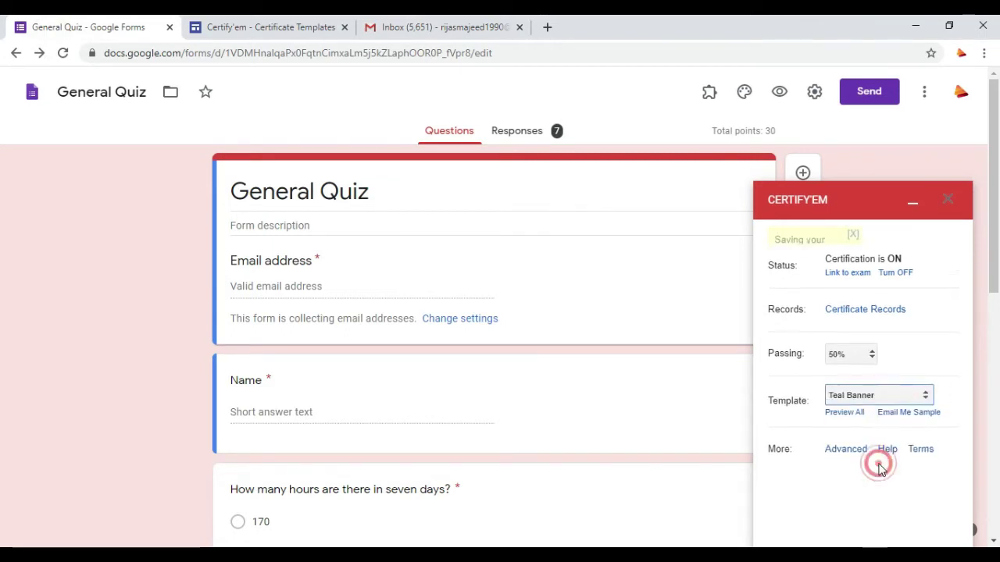
pyautogui.click(899, 453)
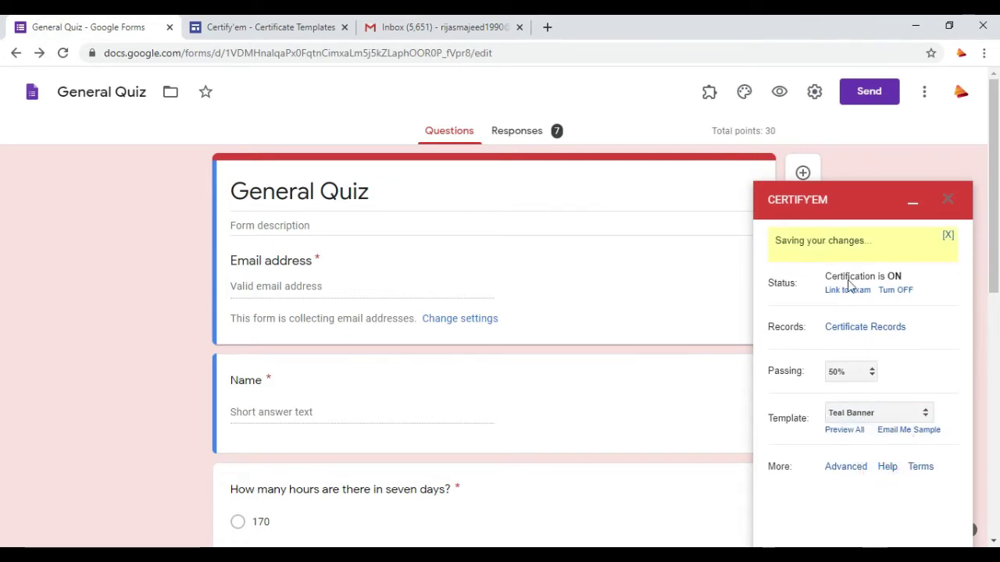
pyautogui.moveTo(993, 250); pyautogui.dragTo(994, 300)
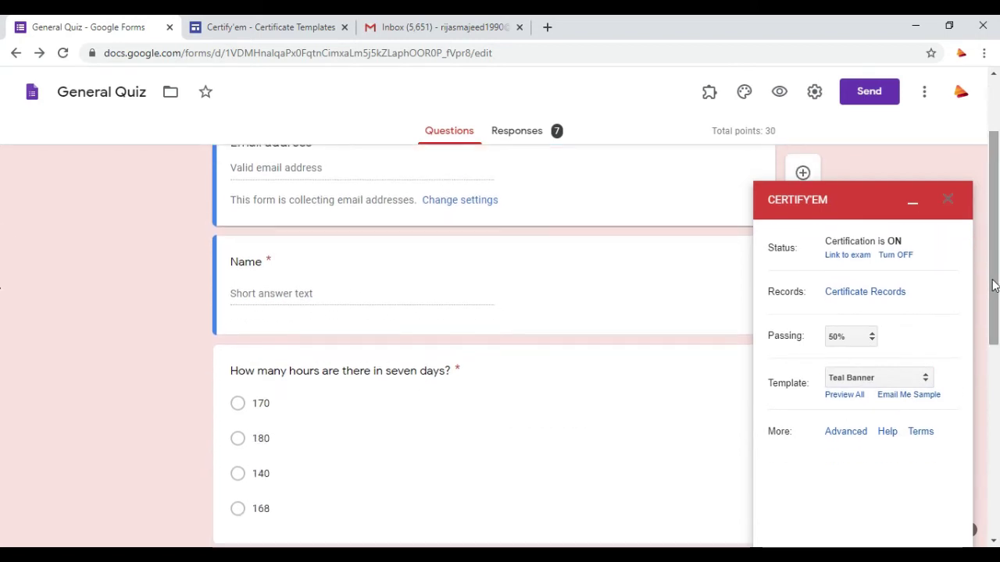
# Step: Review Certify'em's advanced exam, email and certificate options, keep PDF as the certificate format, and save the settings
pyautogui.click(846, 432)
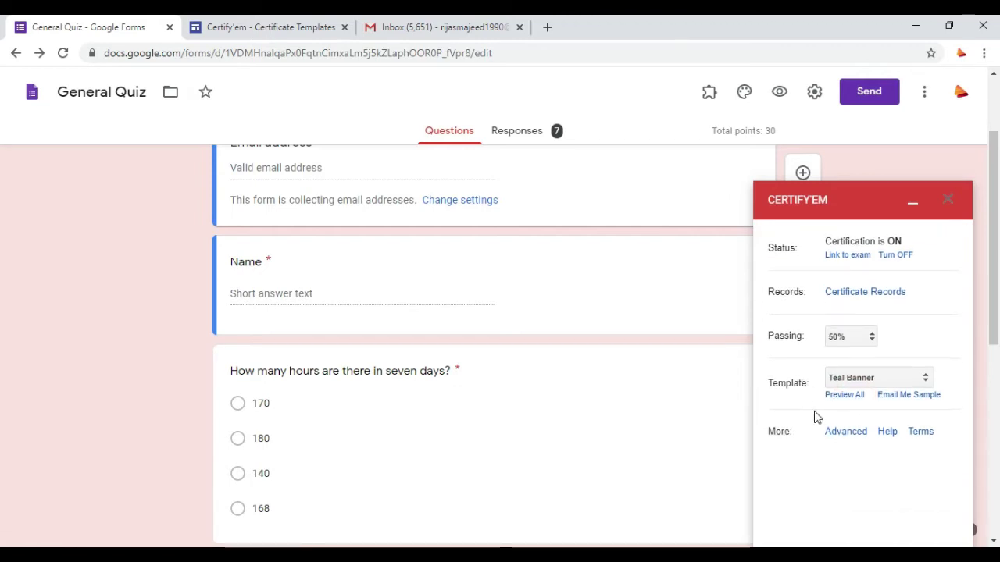
pyautogui.click(832, 432)
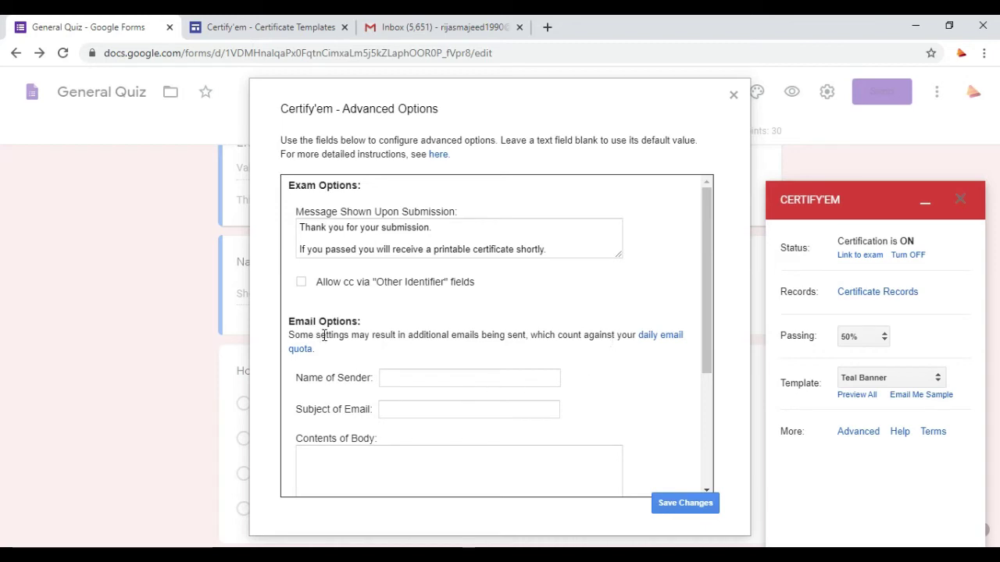
pyautogui.moveTo(712, 309); pyautogui.dragTo(699, 379)
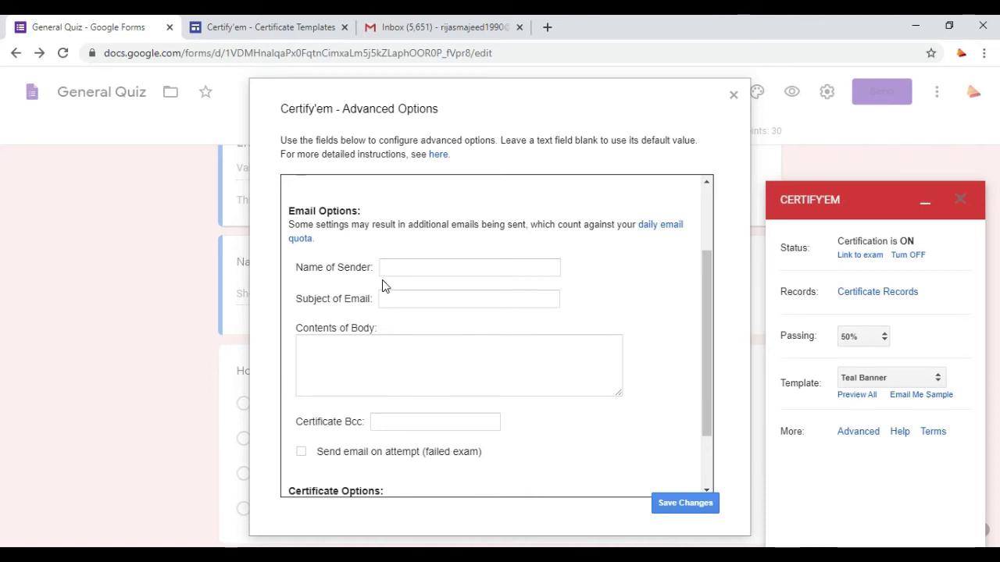
pyautogui.moveTo(711, 334); pyautogui.dragTo(704, 394)
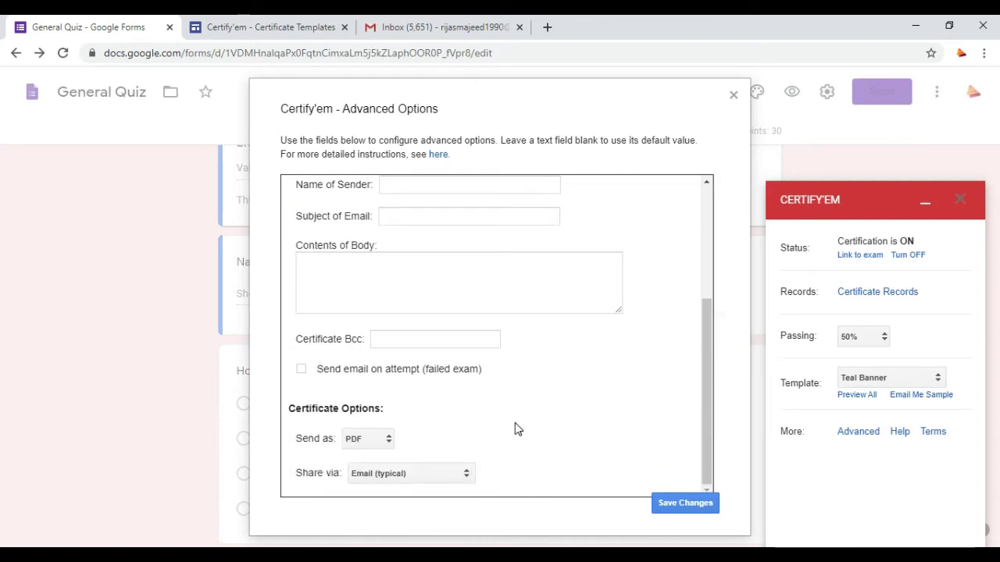
pyautogui.click(387, 441)
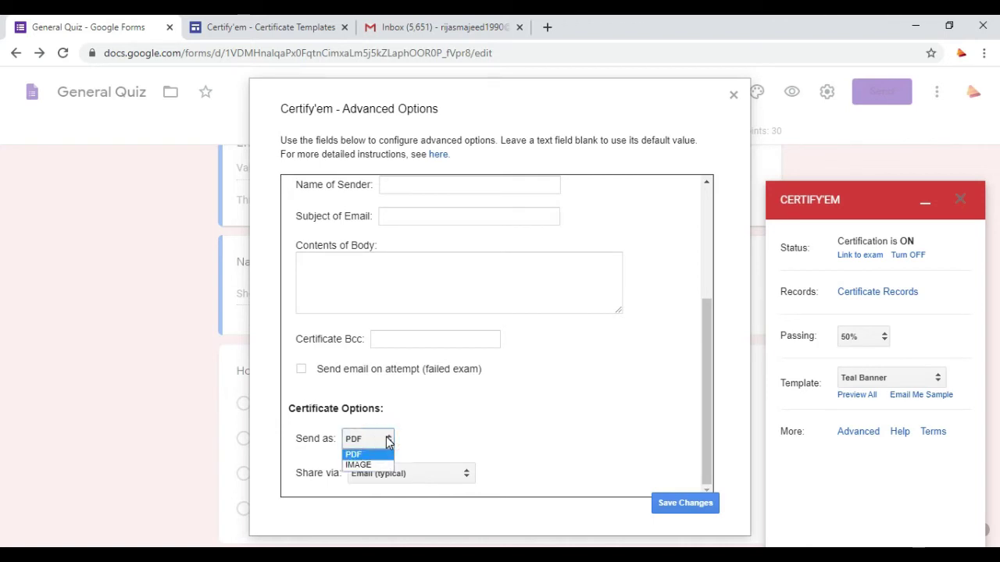
pyautogui.click(480, 435)
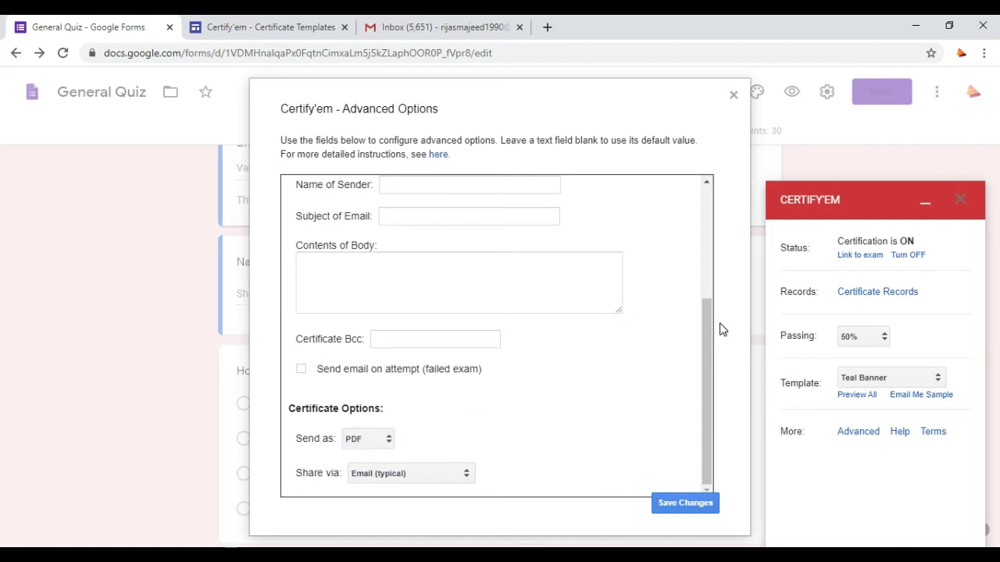
pyautogui.moveTo(704, 339); pyautogui.dragTo(709, 198)
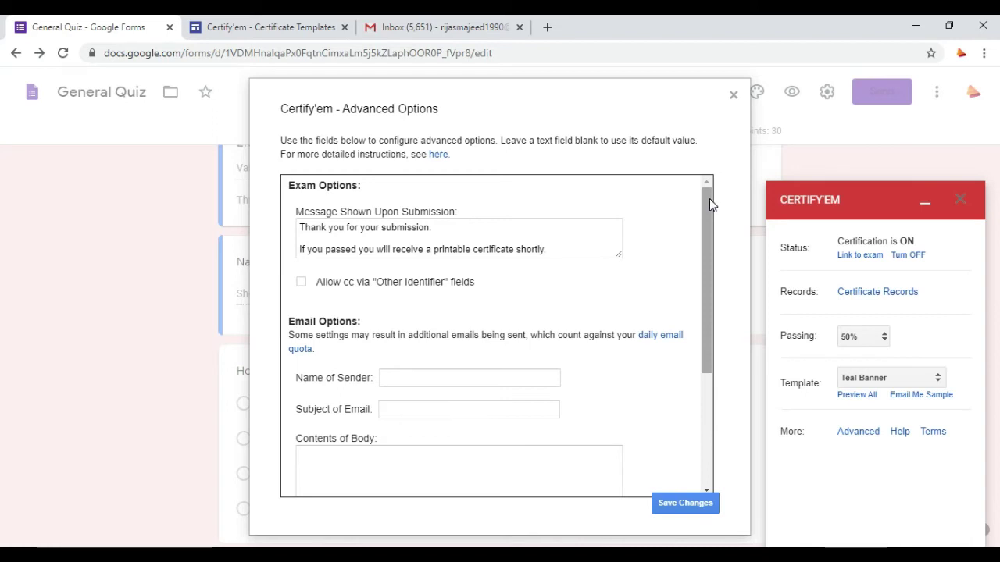
pyautogui.click(667, 504)
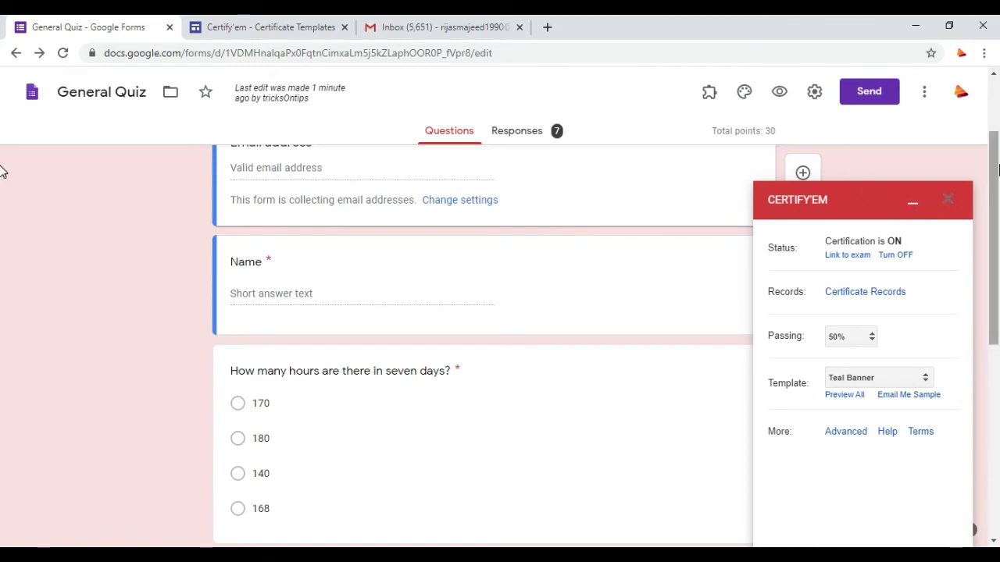
# Step: Open the exam from Certify'em's exam link and fill in the respondent's email address
pyautogui.scroll(3, 4, 161)
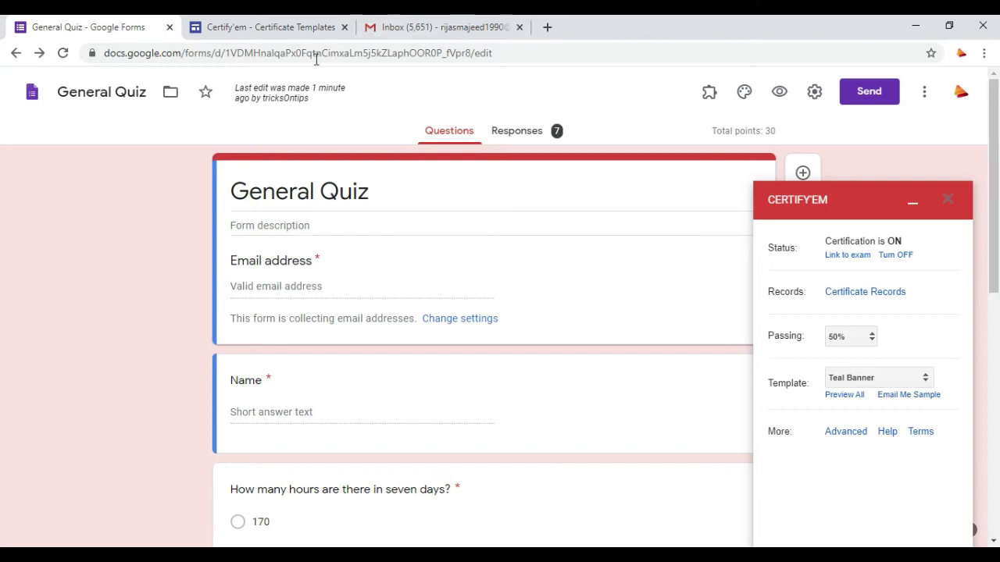
pyautogui.click(840, 257)
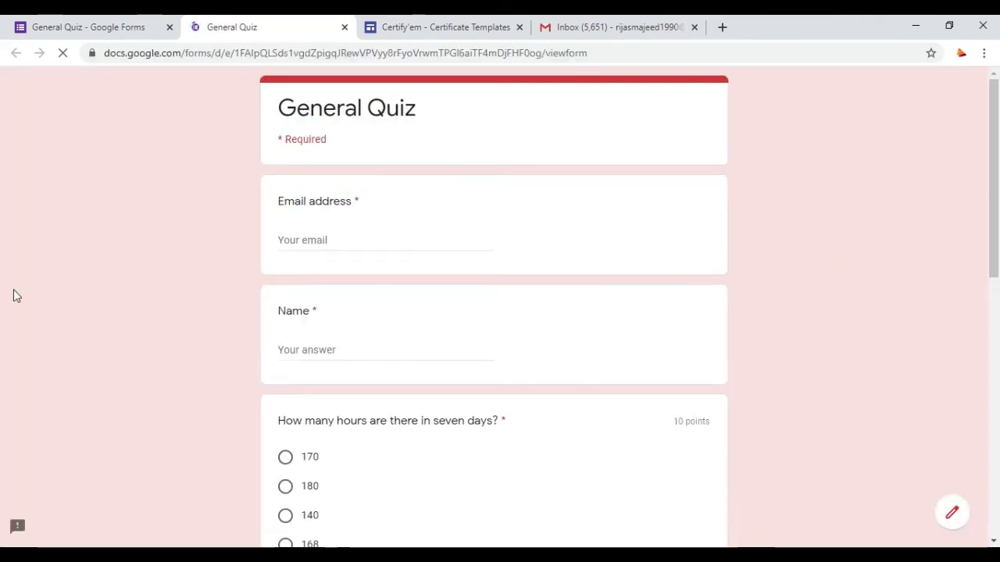
pyautogui.click(318, 250)
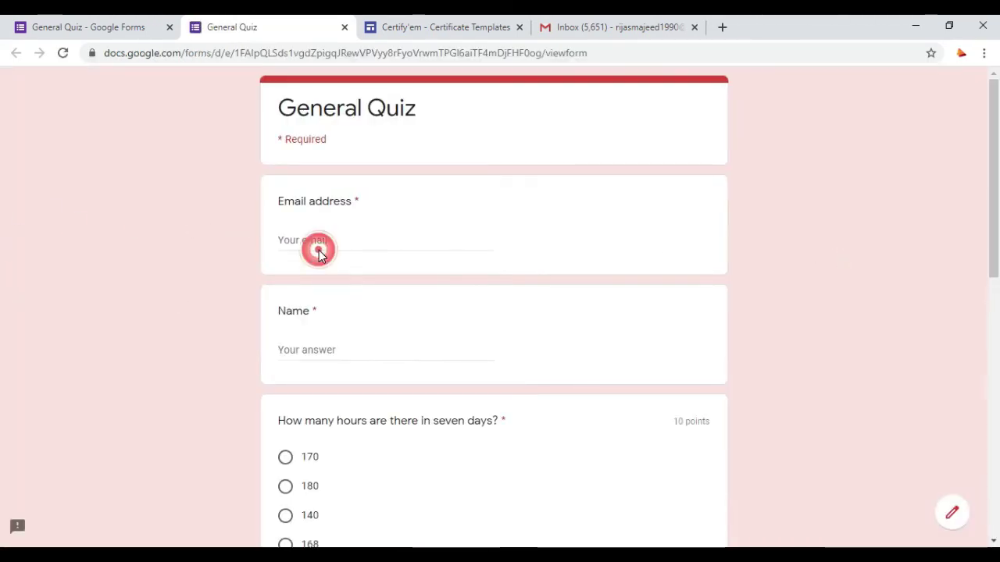
pyautogui.click(318, 245)
pyautogui.click(316, 264)
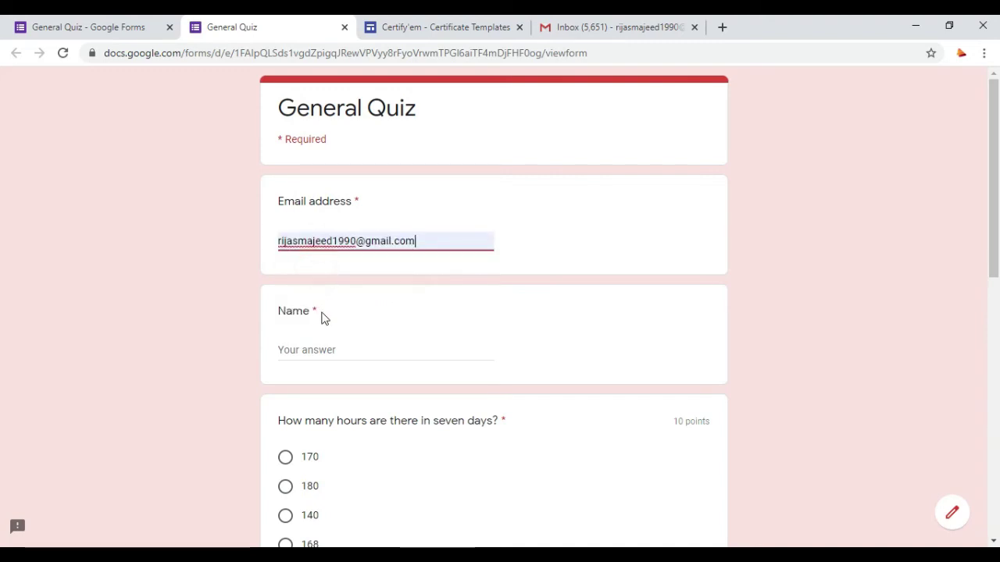
# Step: Enter the respondent's name in capital letters in the quiz's Name field
pyautogui.click(306, 351)
pyautogui.write('ri')
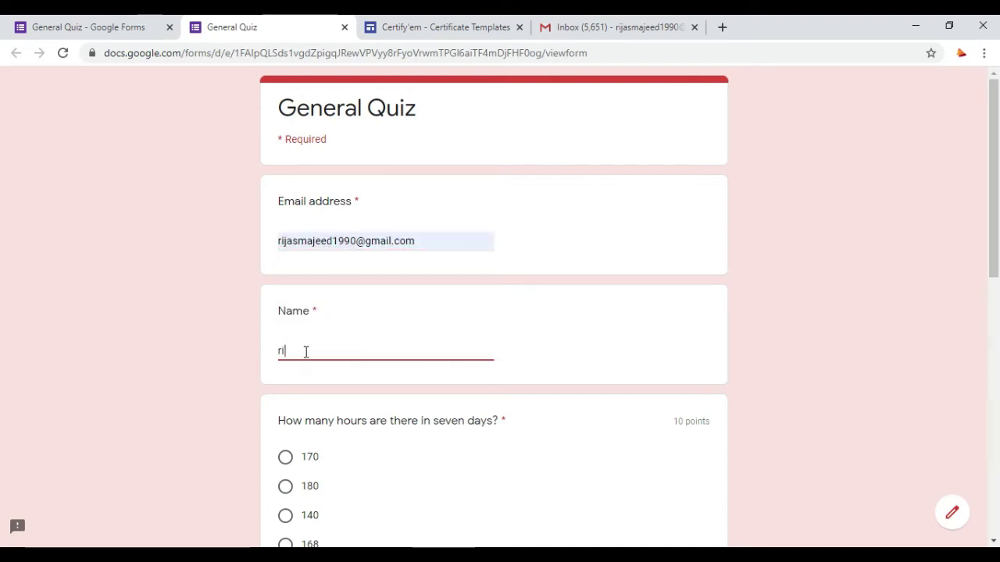
pyautogui.write('jas')
pyautogui.press('BackSpace')
pyautogui.press('BackSpace')
pyautogui.press('BackSpace')
pyautogui.press('BackSpace')
pyautogui.press('BackSpace')
pyautogui.write('RIJAS')
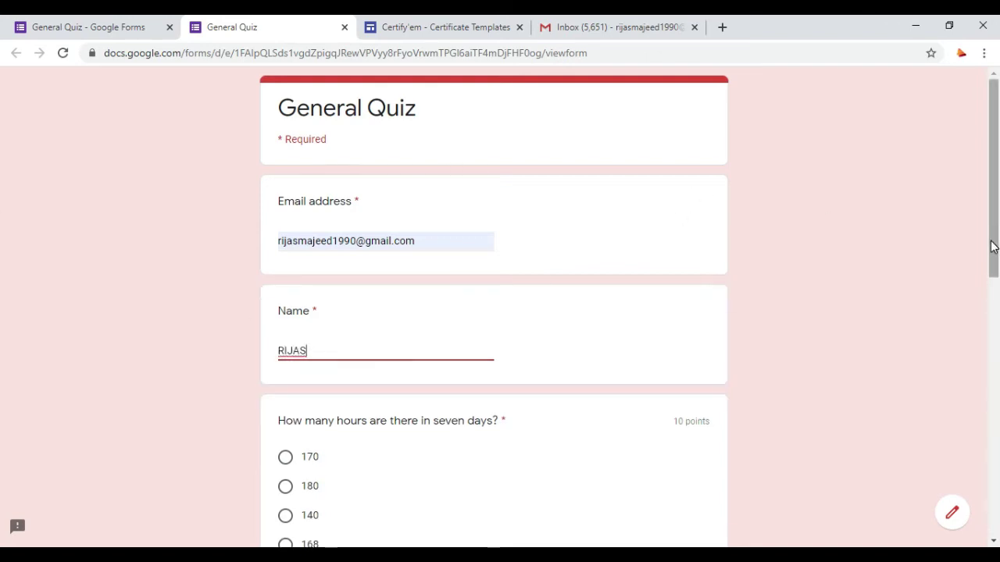
pyautogui.moveTo(992, 244); pyautogui.dragTo(998, 384)
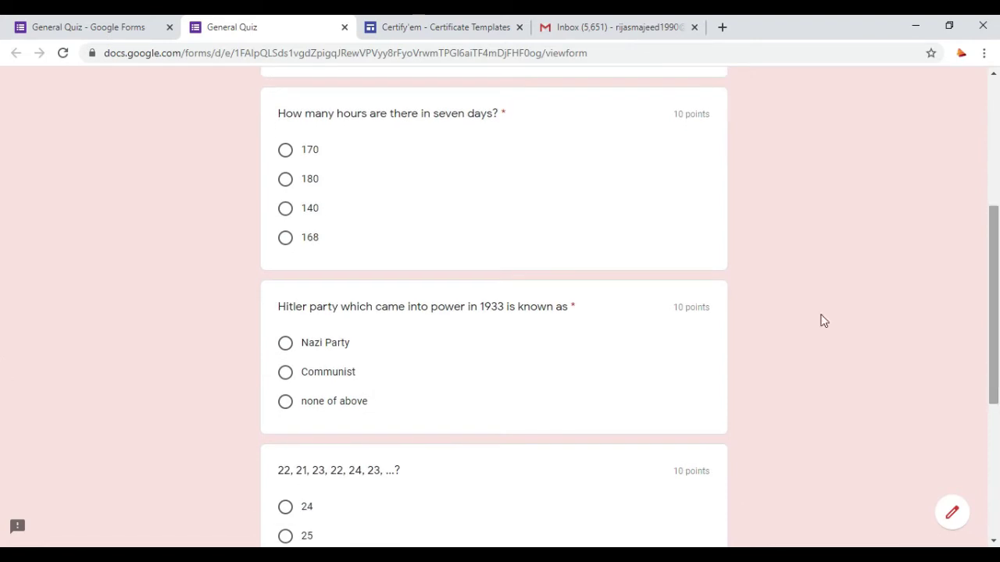
# Step: Answer the hours question with 168, the 1933 party question with Nazi Party, and the number series with None of the Above
pyautogui.click(286, 240)
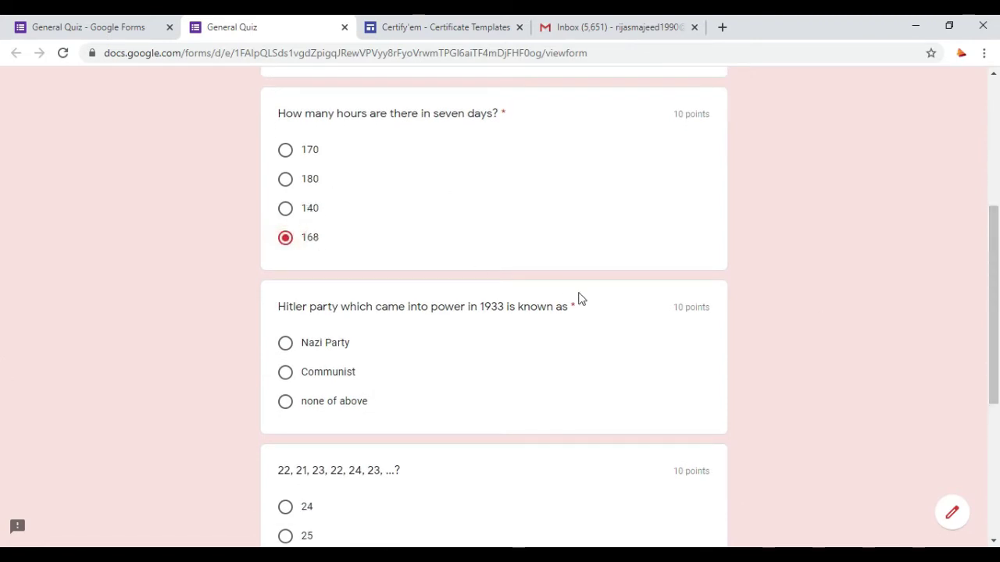
pyautogui.click(284, 353)
pyautogui.moveTo(985, 290); pyautogui.dragTo(986, 391)
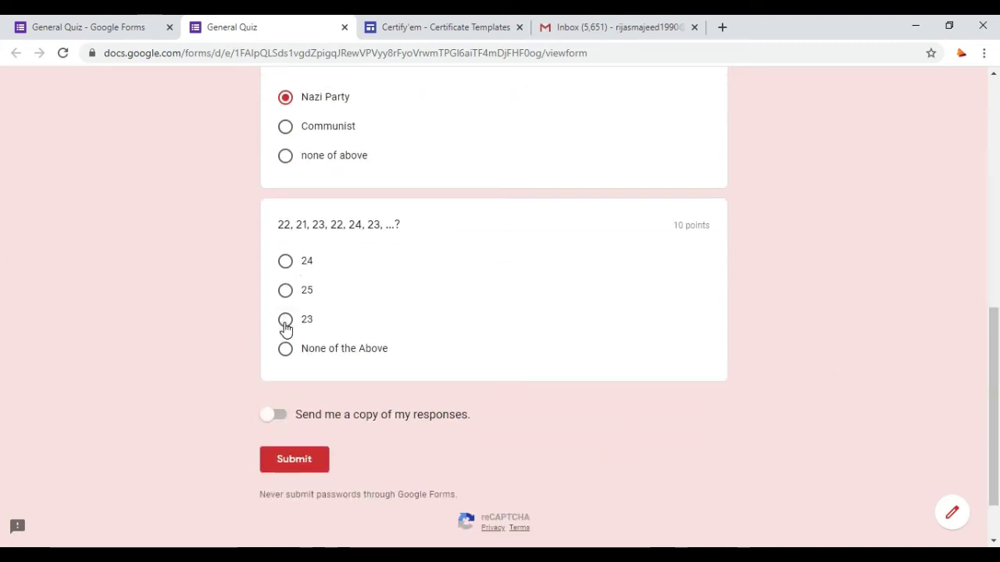
pyautogui.click(285, 349)
# Step: Request a copy of the responses and submit the quiz
pyautogui.click(279, 417)
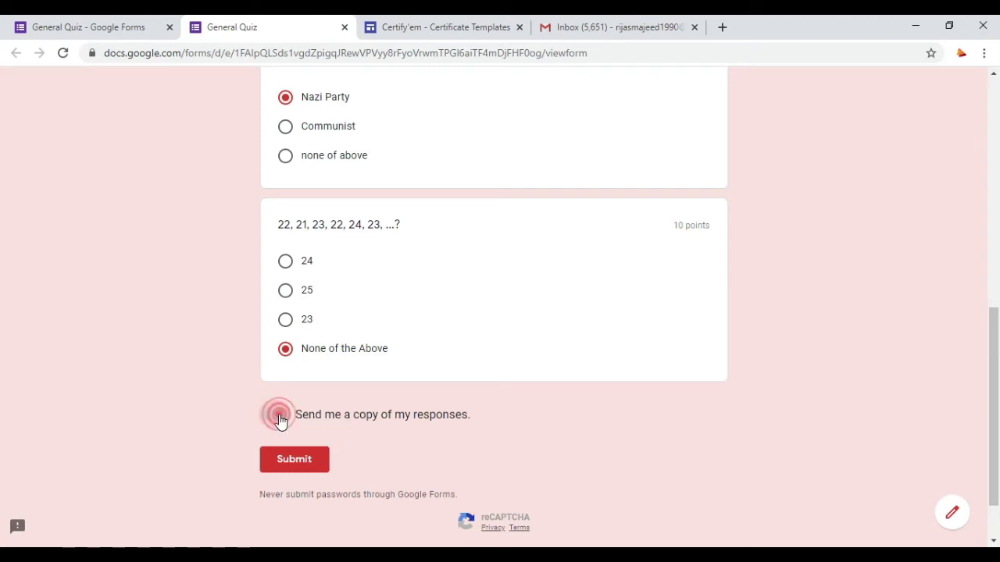
pyautogui.click(311, 471)
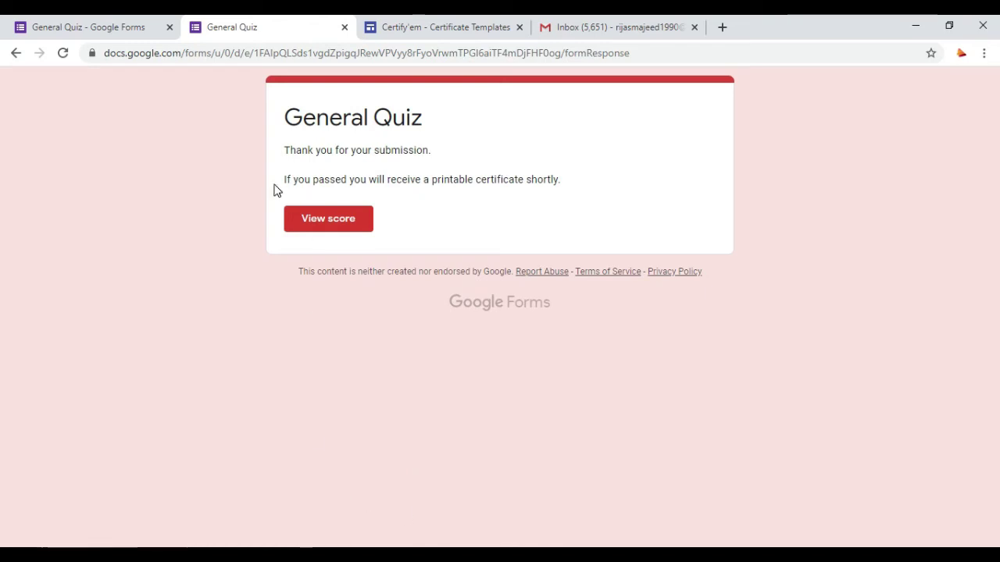
# Step: View the score for the submitted quiz and close the results page
pyautogui.click(326, 224)
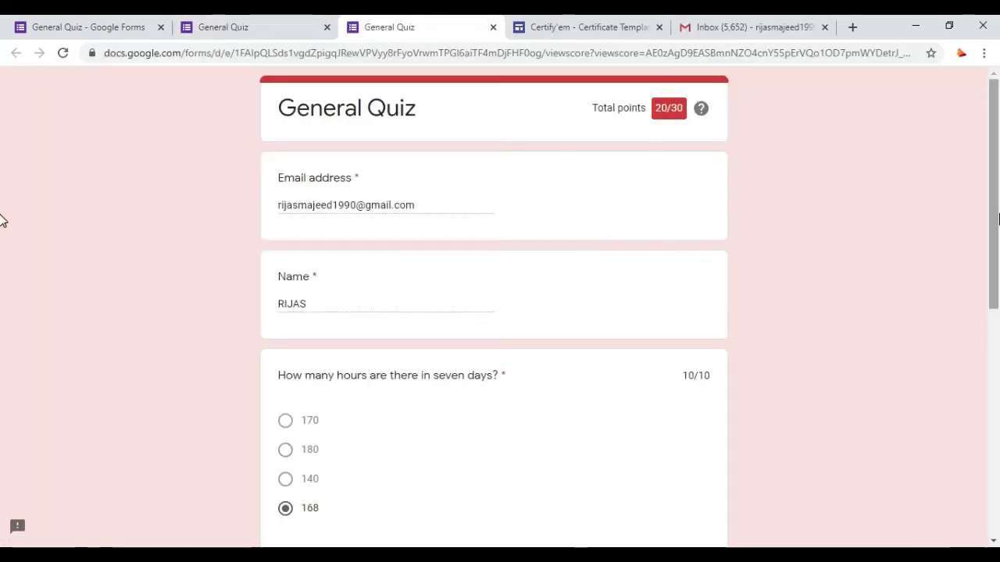
pyautogui.moveTo(998, 217); pyautogui.dragTo(998, 97)
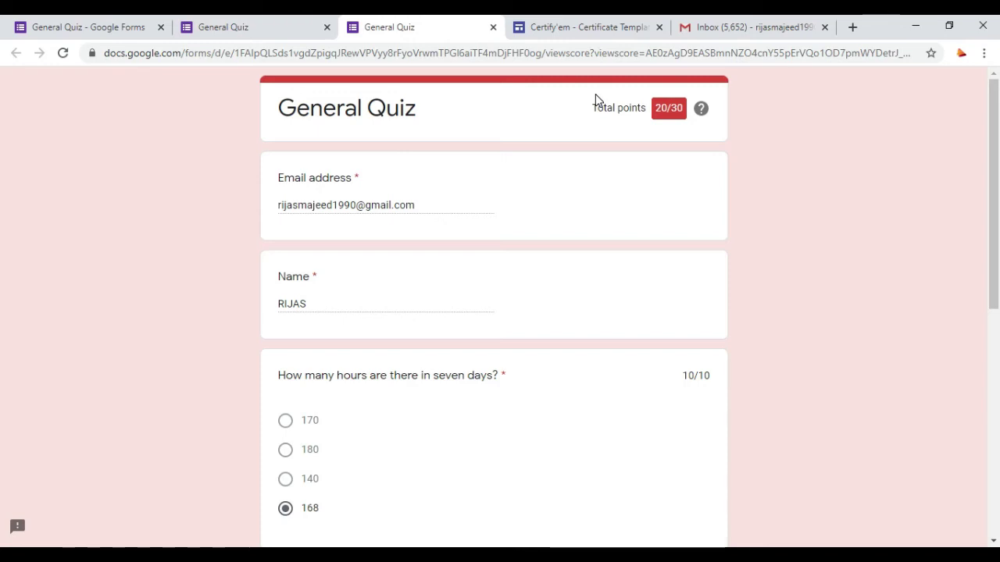
pyautogui.click(492, 28)
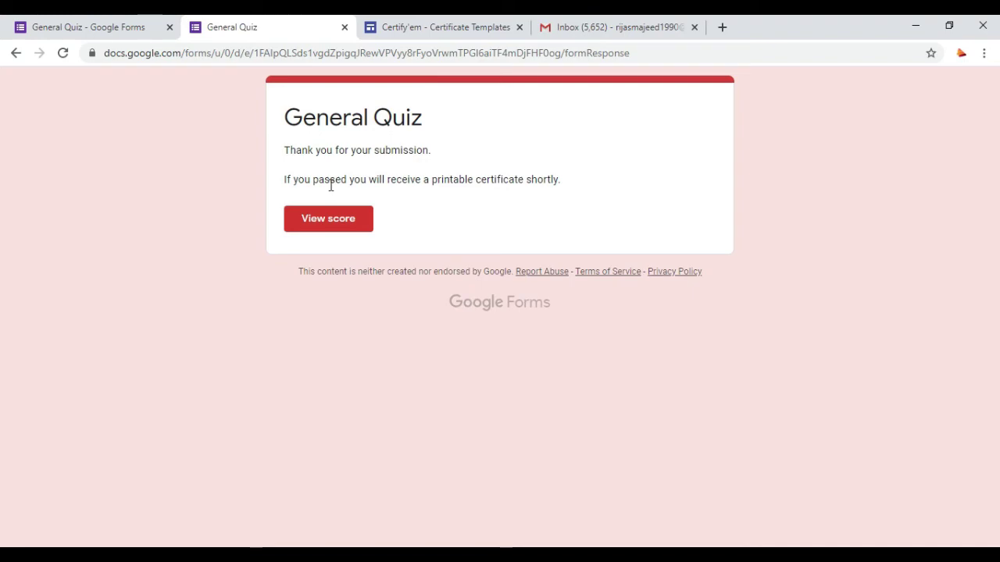
# Step: Switch to Gmail, read through the General Quiz response receipt from Google Forms, and return to the inbox
pyautogui.click(635, 25)
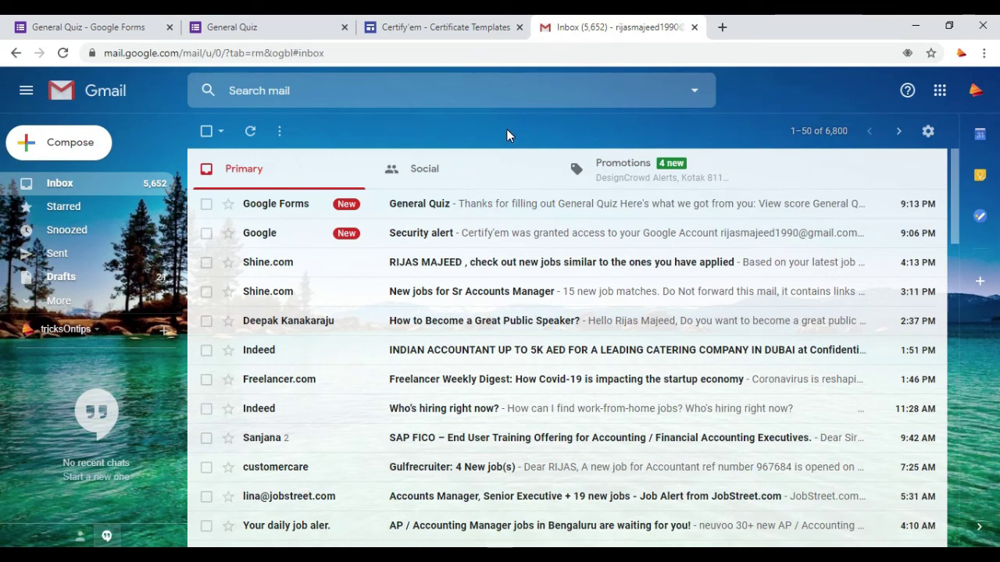
pyautogui.click(457, 209)
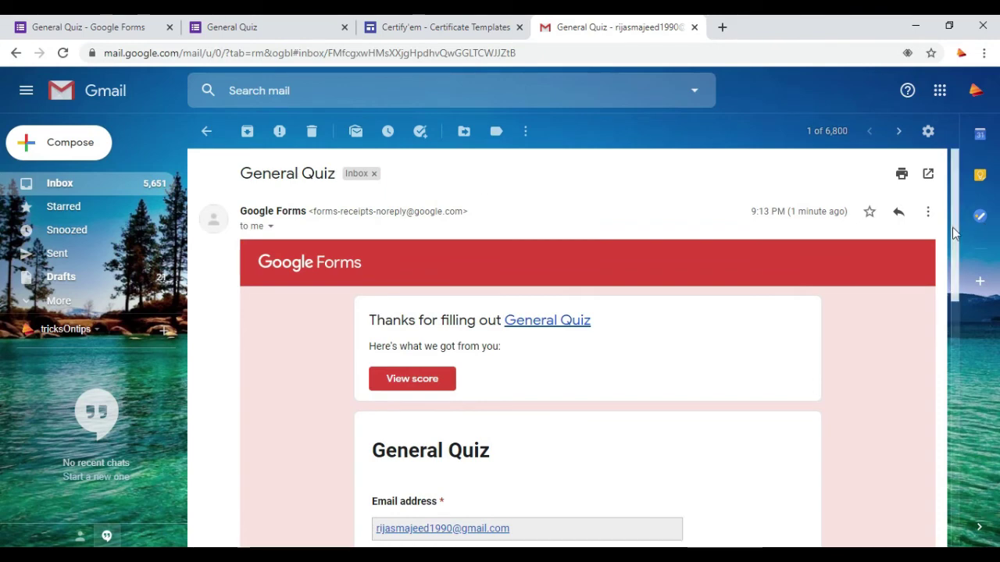
pyautogui.moveTo(953, 228); pyautogui.dragTo(961, 311)
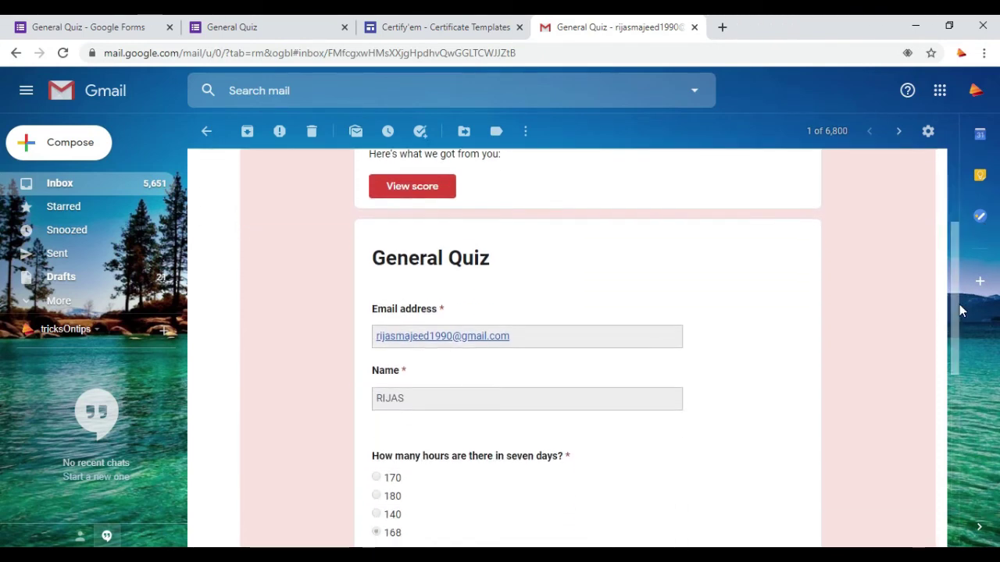
pyautogui.moveTo(953, 304); pyautogui.dragTo(927, 435)
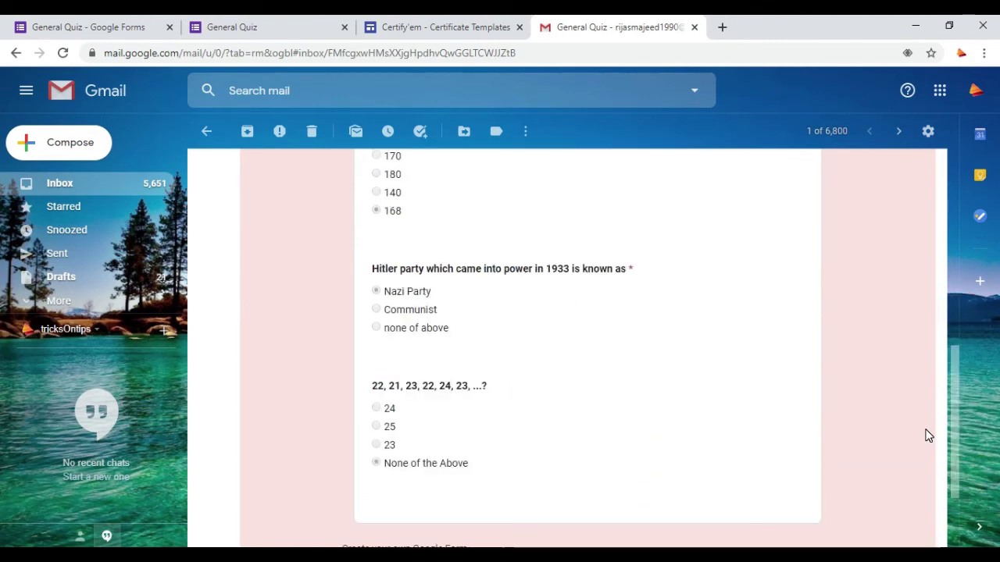
pyautogui.moveTo(955, 435); pyautogui.dragTo(962, 472)
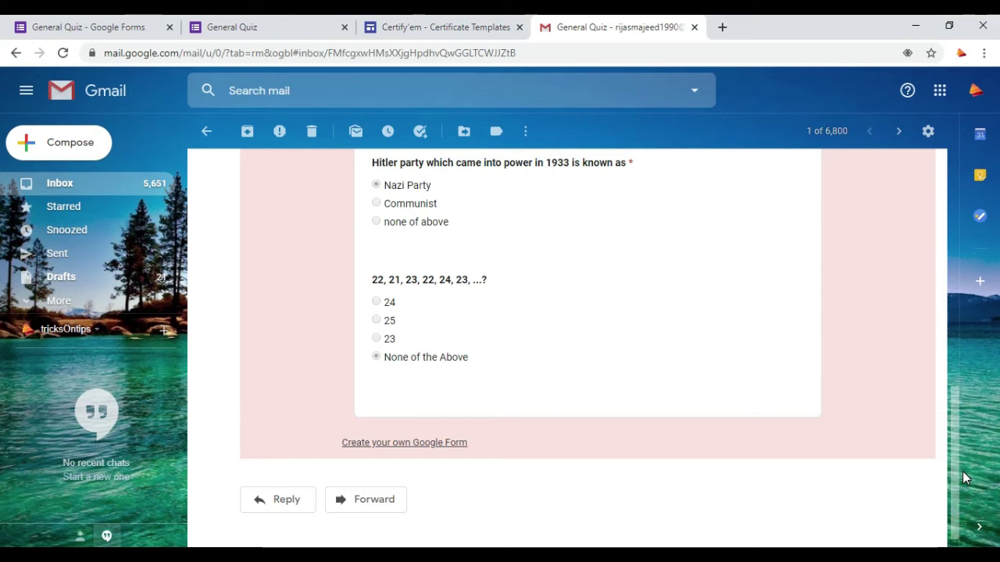
pyautogui.moveTo(950, 472); pyautogui.dragTo(964, 227)
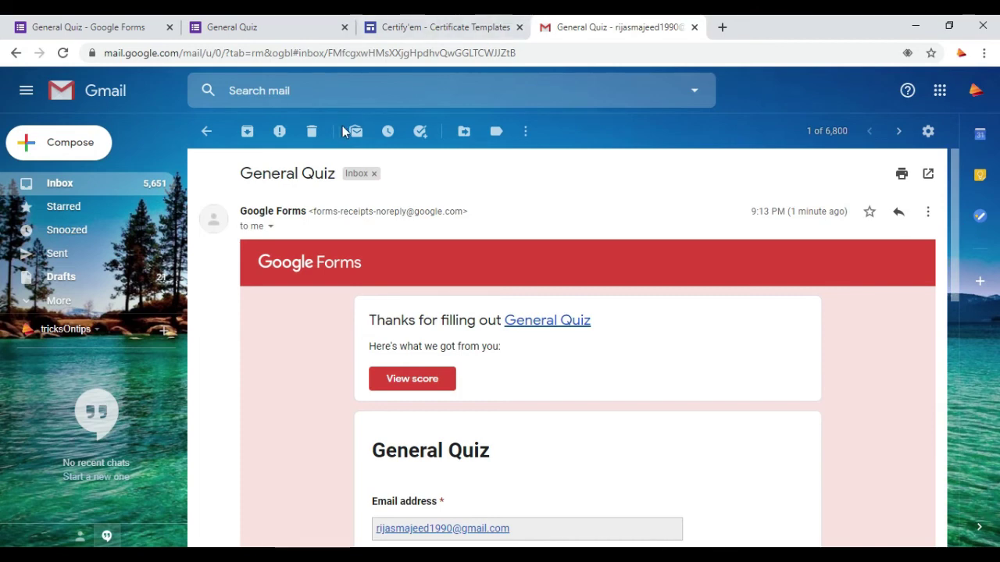
pyautogui.click(204, 131)
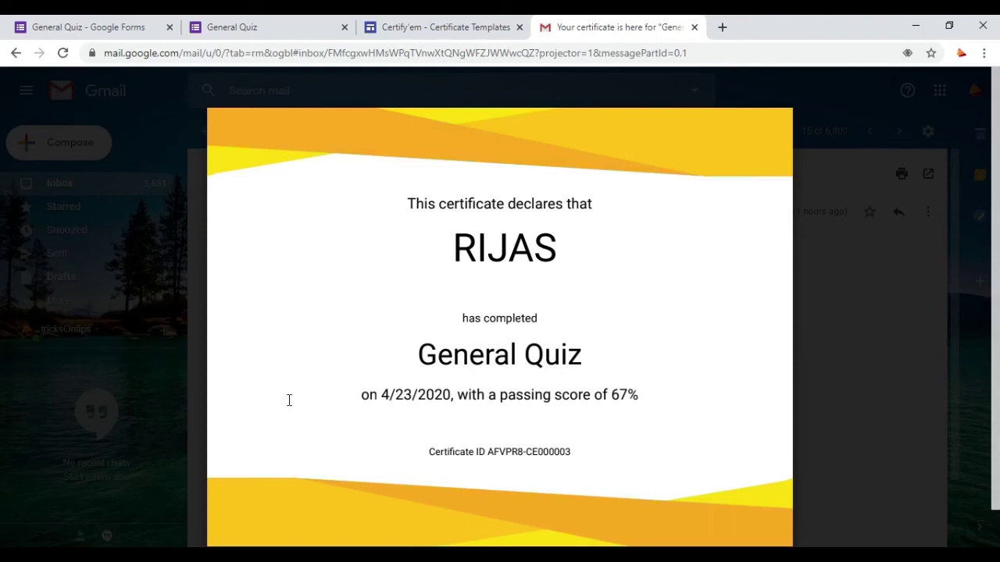
# Step: Open Certify'em's certificate records from the General Quiz form and widen the Email column to fit the address on one line
pyautogui.click(104, 25)
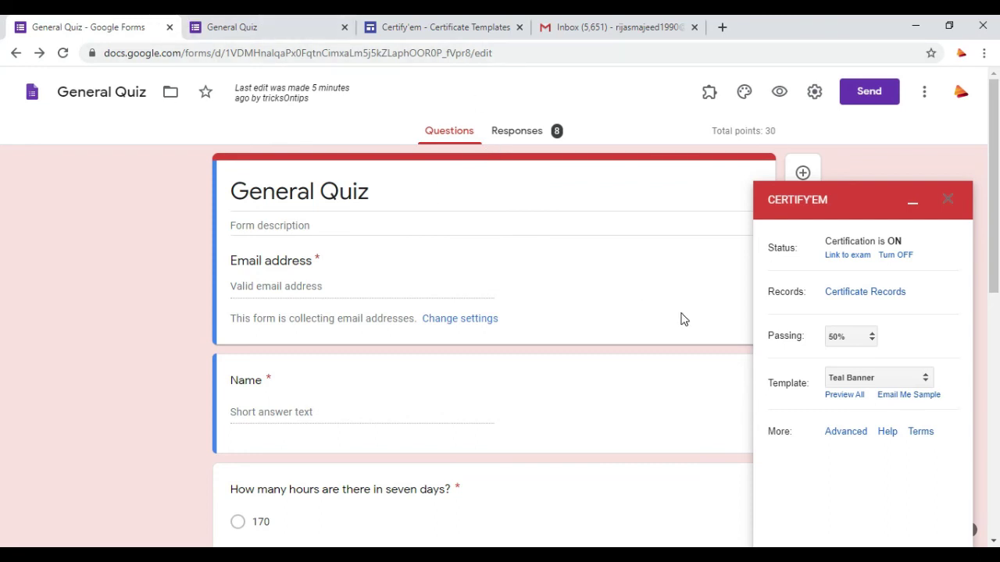
pyautogui.click(839, 293)
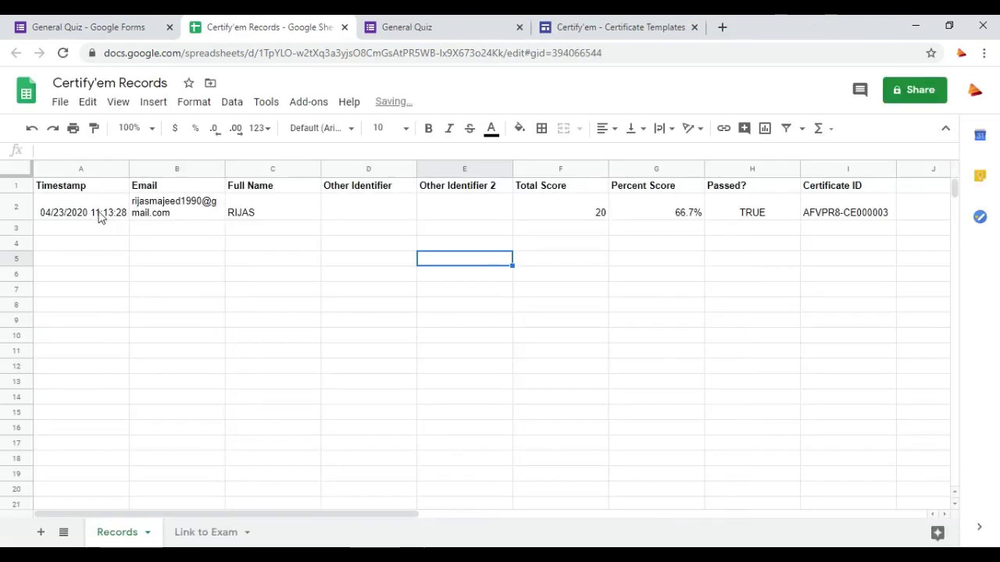
pyautogui.click(97, 214)
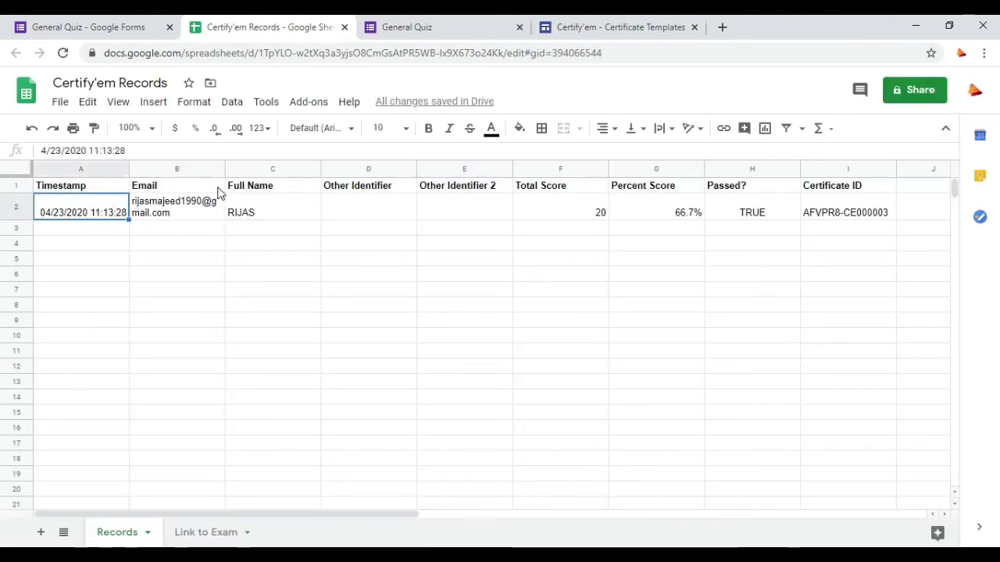
pyautogui.moveTo(225, 168); pyautogui.dragTo(270, 169)
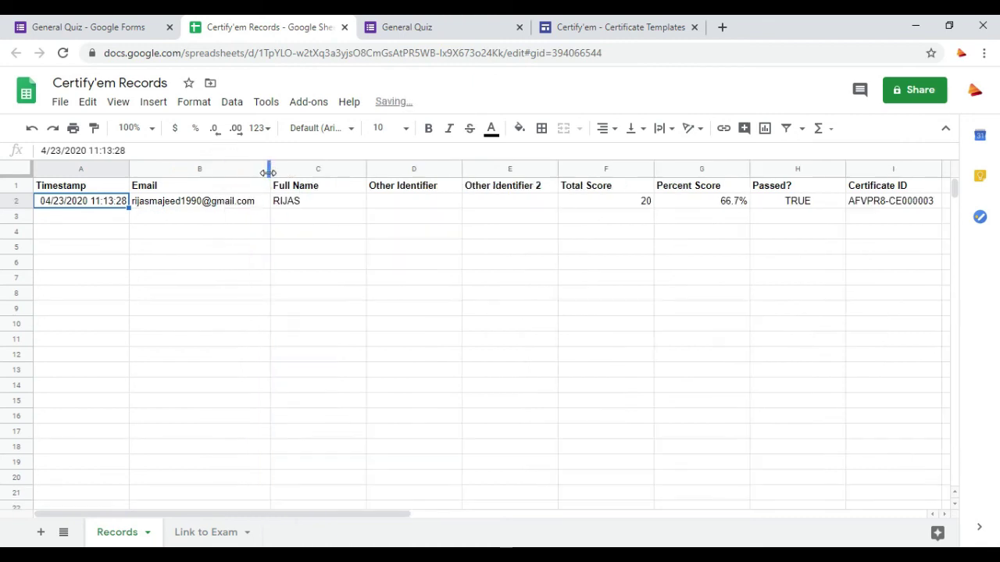
# Step: Examine the respondent's email, full name, total score, percent score, pass status and certificate ID in the Records sheet
pyautogui.click(197, 205)
pyautogui.click(335, 203)
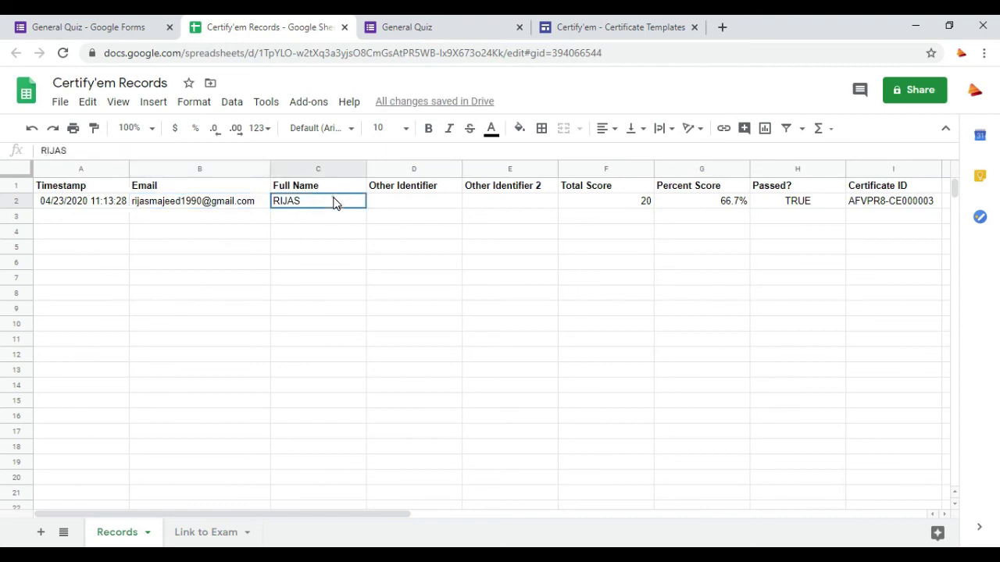
pyautogui.click(617, 203)
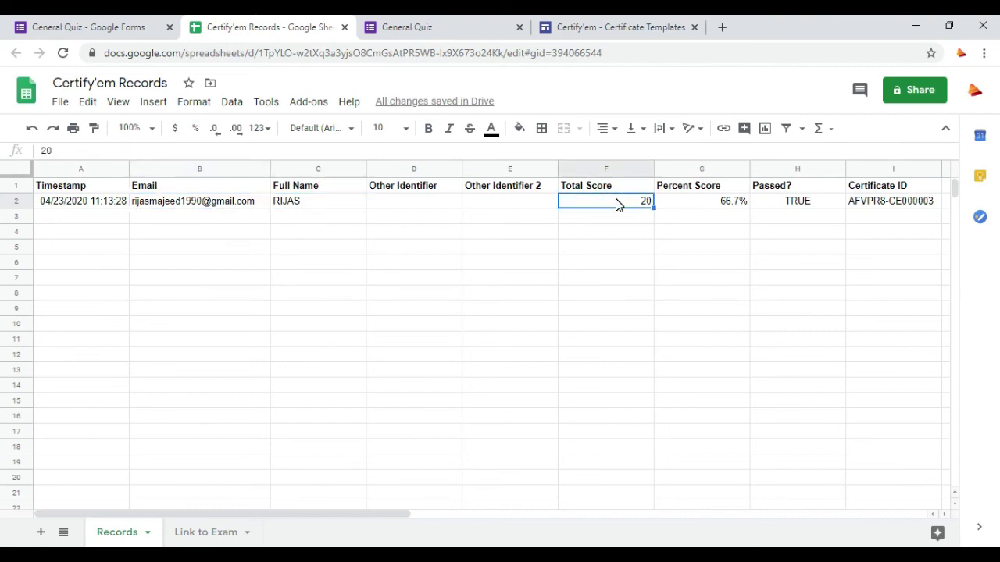
pyautogui.click(672, 206)
pyautogui.click(772, 207)
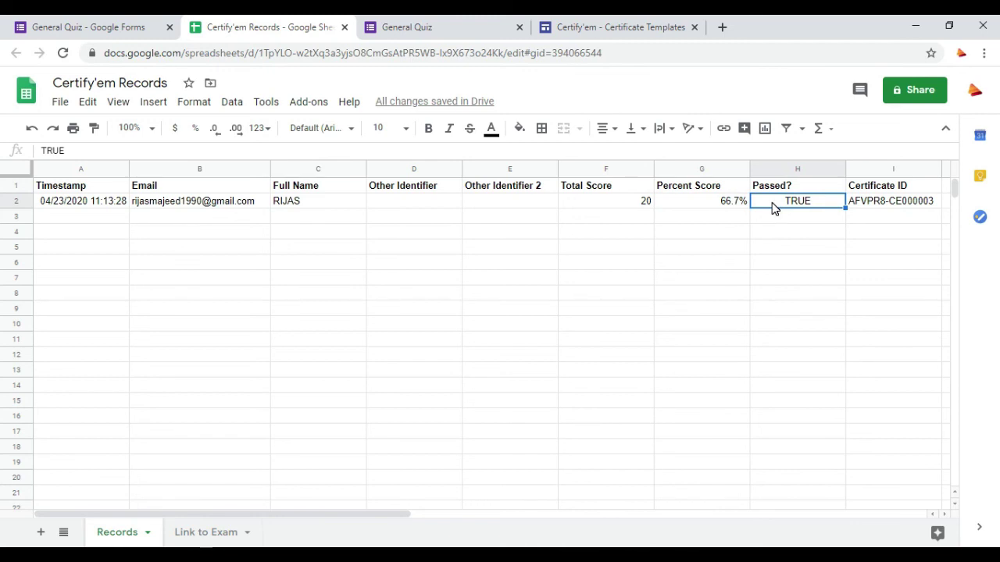
pyautogui.click(882, 203)
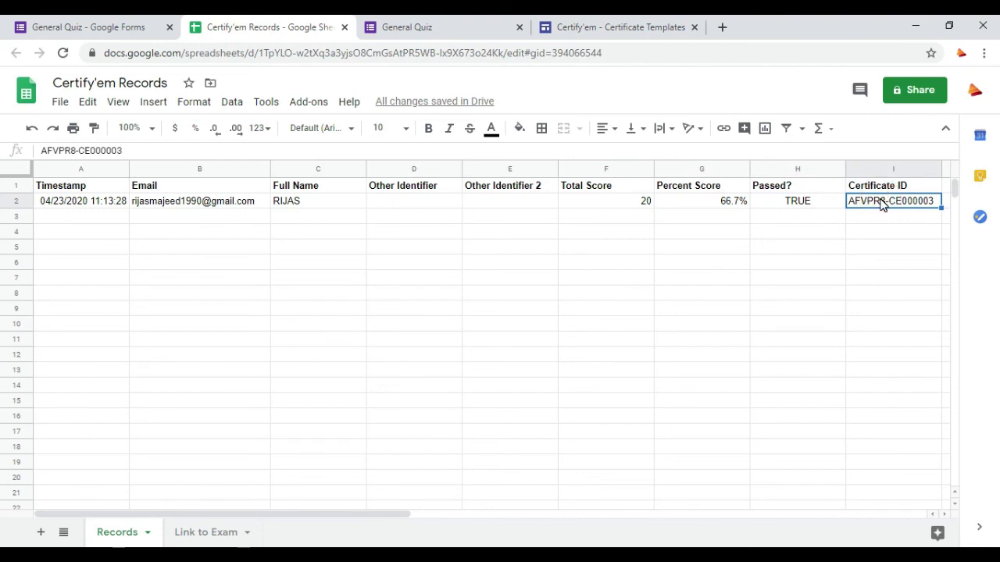